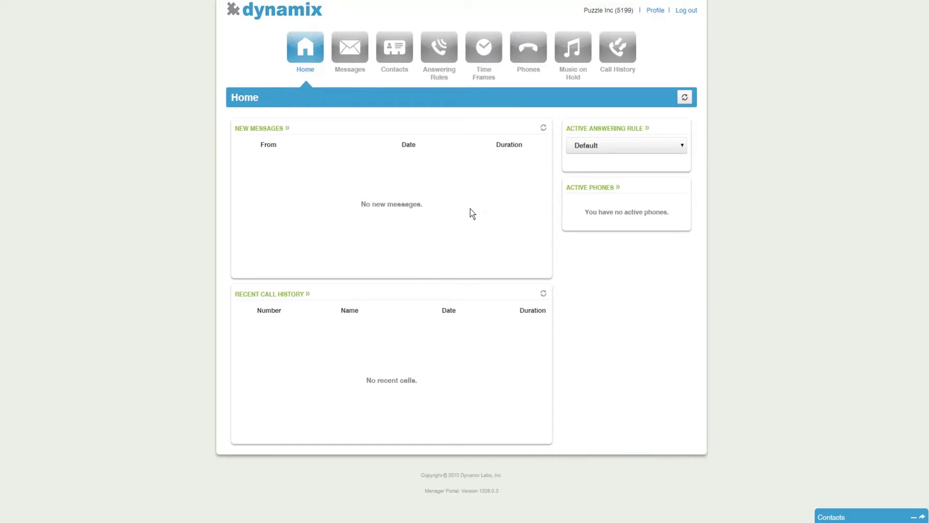
Start adding a new company phone with suffix 's'
{"action": "left_click", "coordinate": [531, 46]}
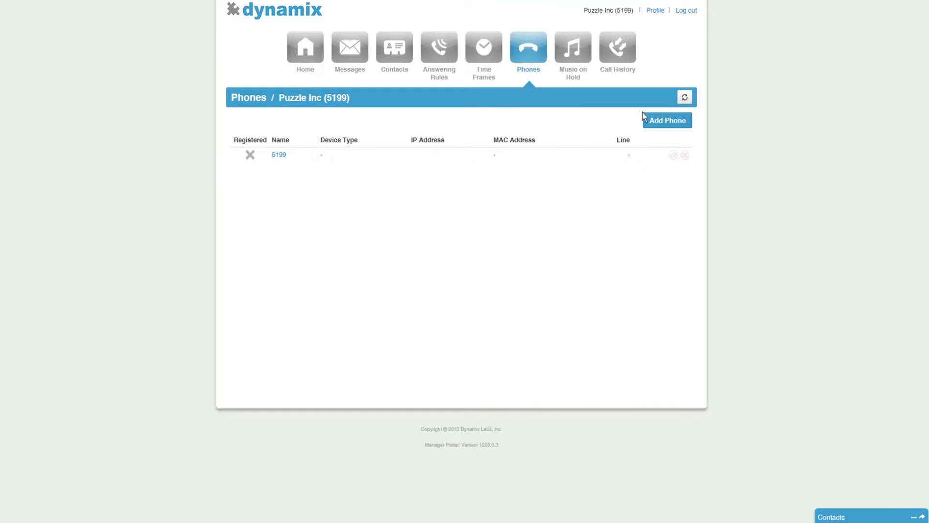
{"action": "left_click", "coordinate": [668, 126]}
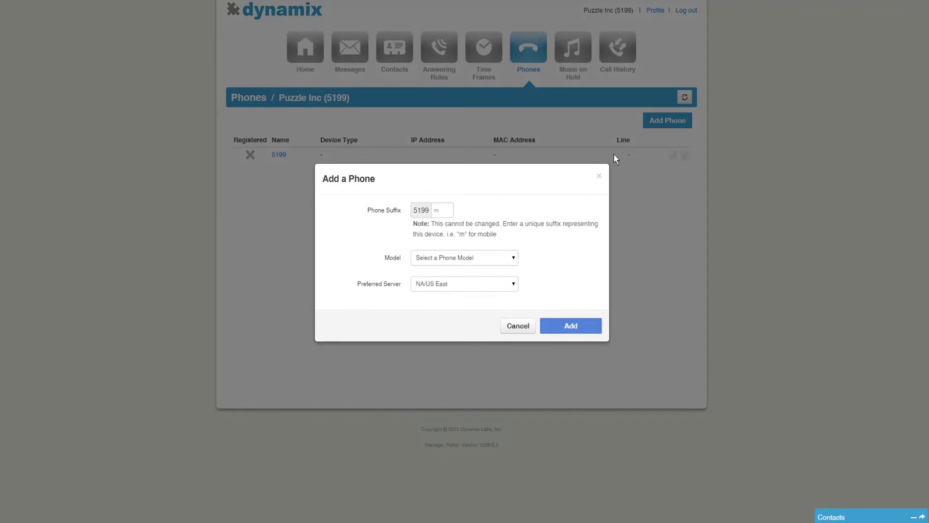
{"action": "left_click", "coordinate": [447, 218]}
{"action": "type", "text": "s"}
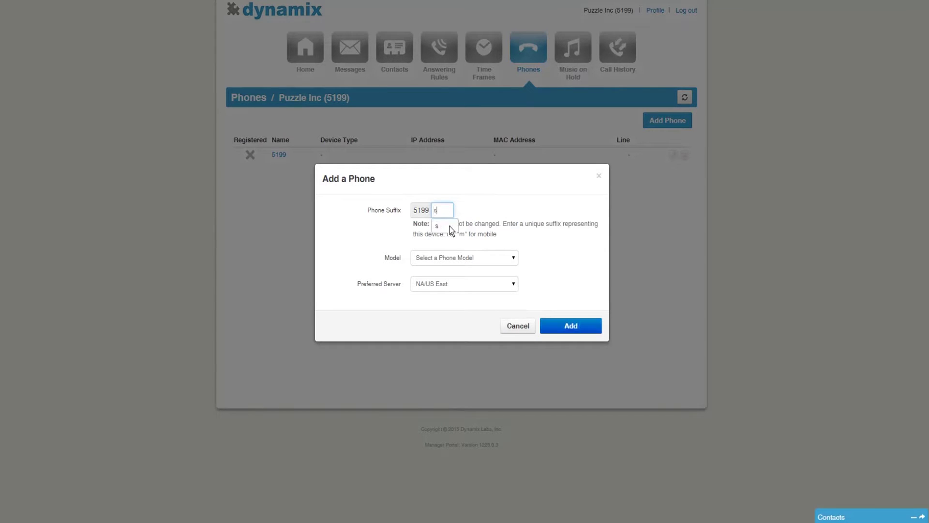
{"action": "left_click", "coordinate": [449, 226]}
Choose model Manual or Softphone, keep server NA/US East, and create phone 5199s
{"action": "left_click", "coordinate": [471, 262]}
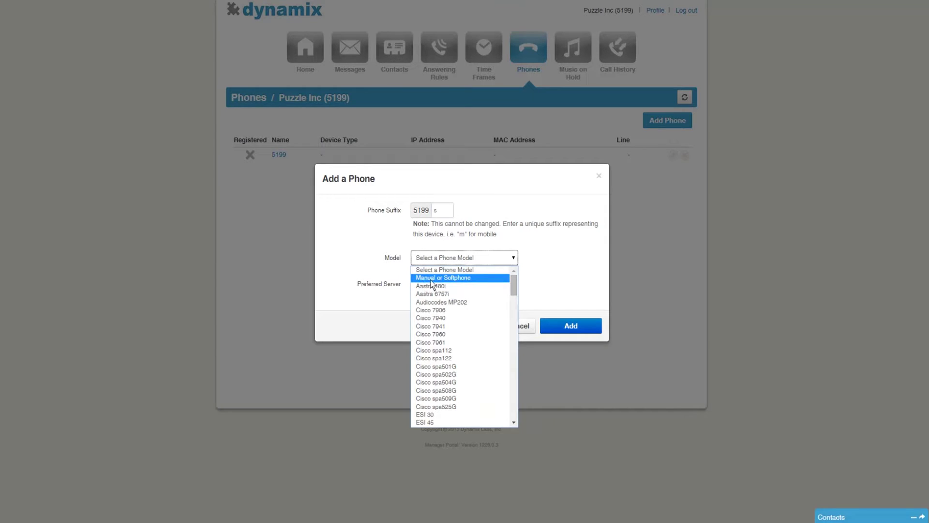
{"action": "left_click", "coordinate": [471, 278]}
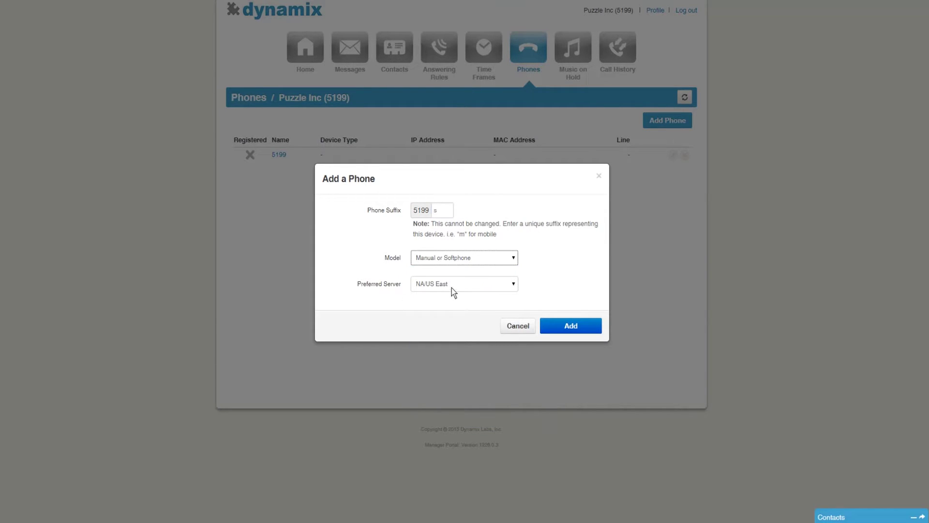
{"action": "left_click", "coordinate": [452, 288]}
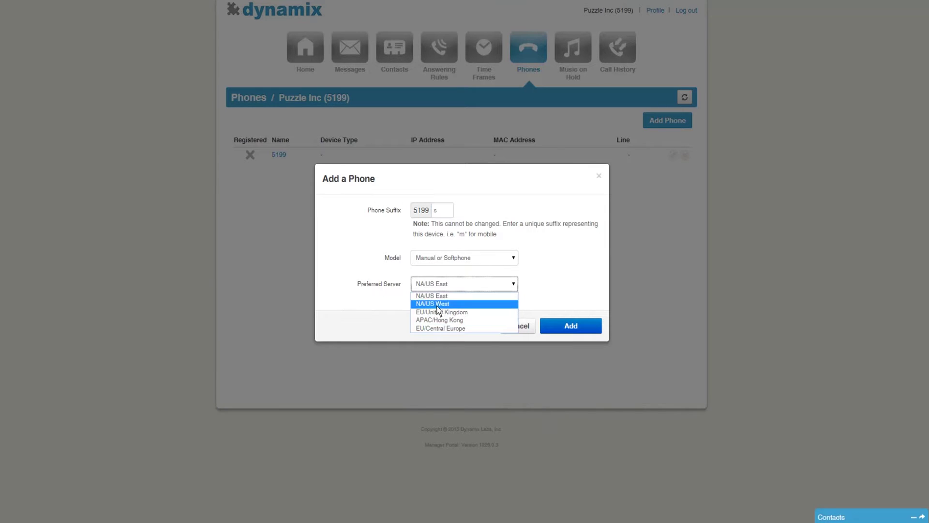
{"action": "left_click", "coordinate": [436, 296]}
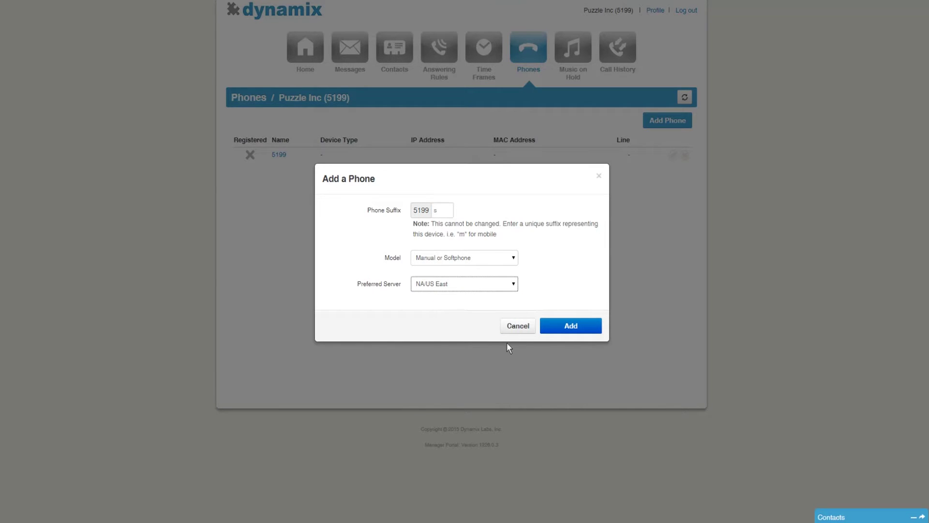
{"action": "left_click", "coordinate": [570, 327]}
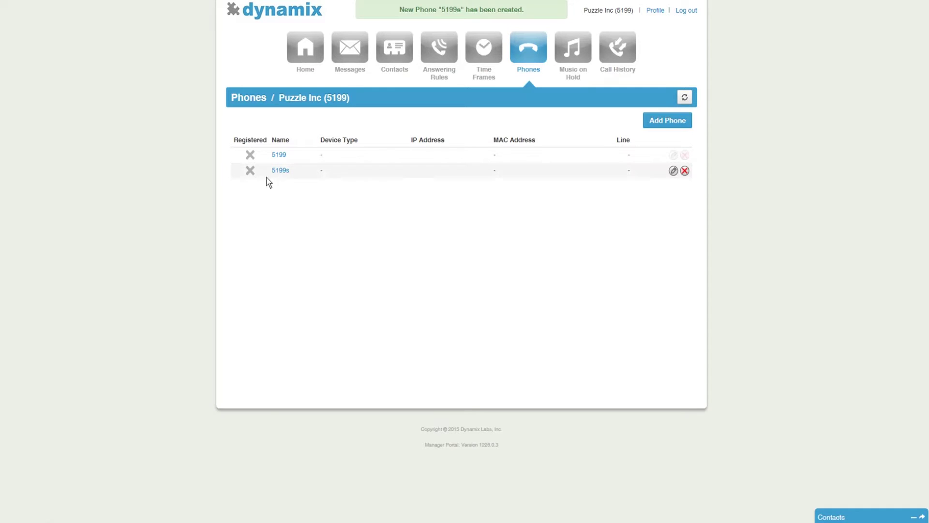
Open the Edit Phone details for phone 5199s
{"action": "left_click", "coordinate": [673, 172]}
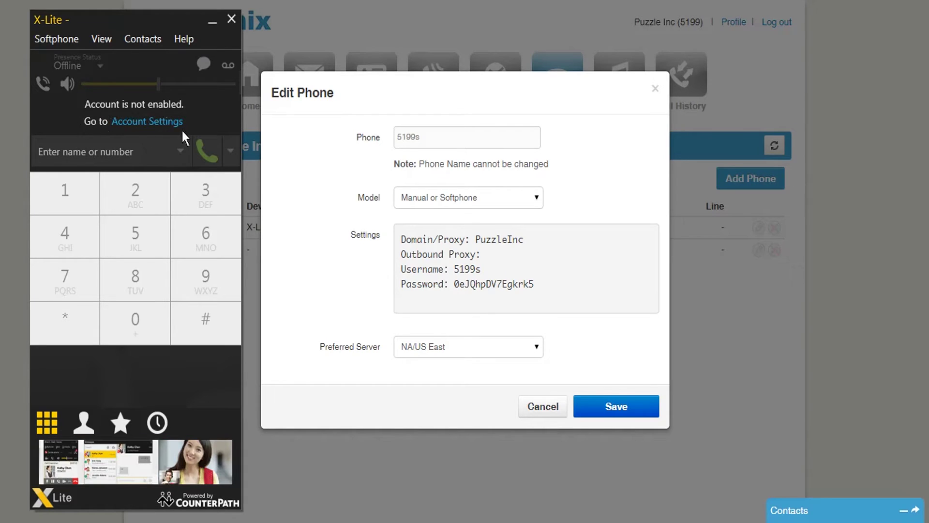
Open X-Lite's Softphone menu for the account options
{"action": "left_click", "coordinate": [66, 43]}
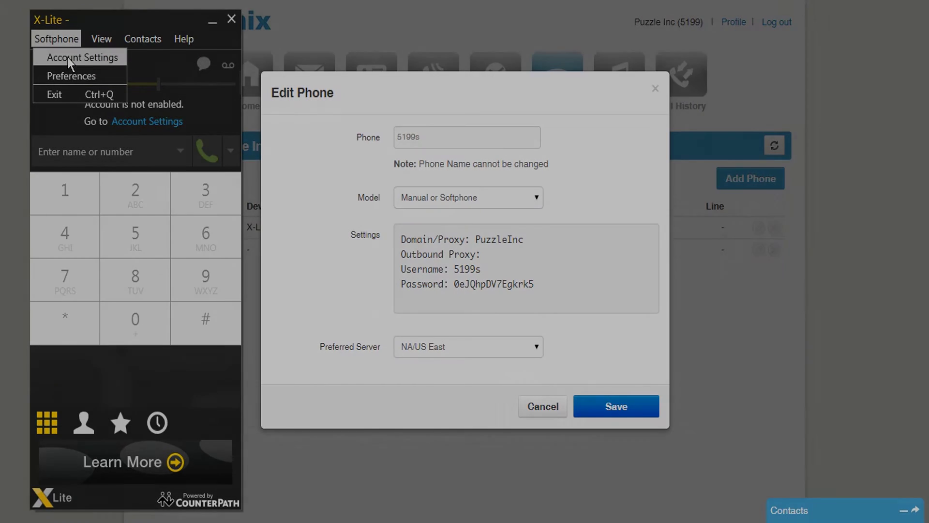
In Account Settings, rename the account to 'Softphone' followed by the user's name
{"action": "left_click", "coordinate": [68, 58]}
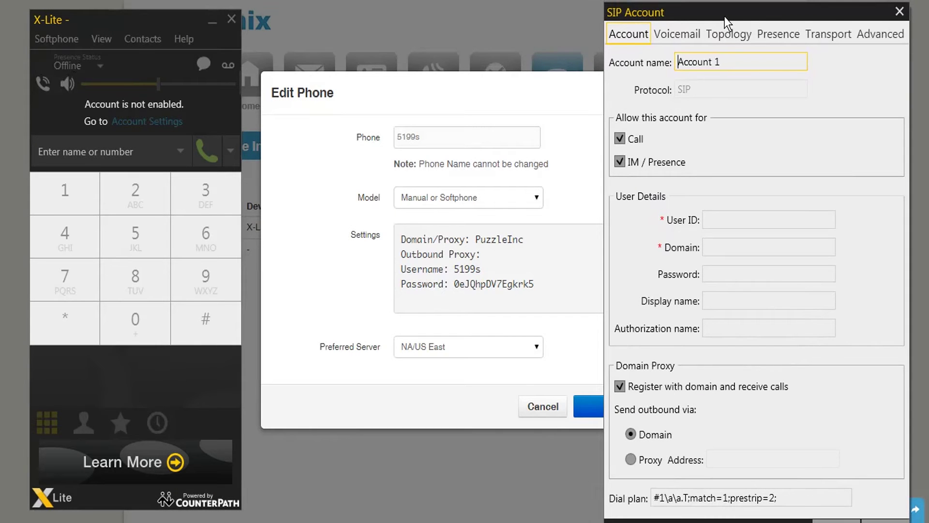
{"action": "left_click_drag", "start_coordinate": [727, 62], "coordinate": [605, 60]}
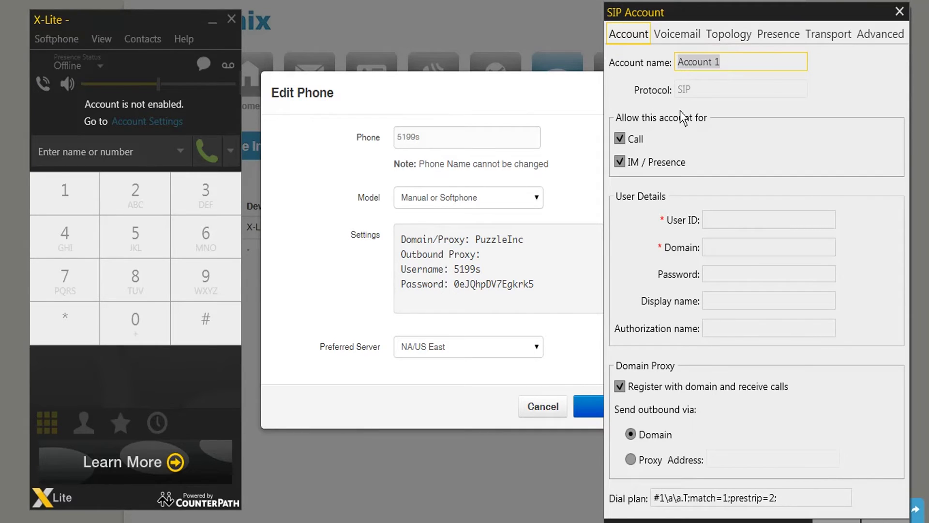
{"action": "type", "text": "So"}
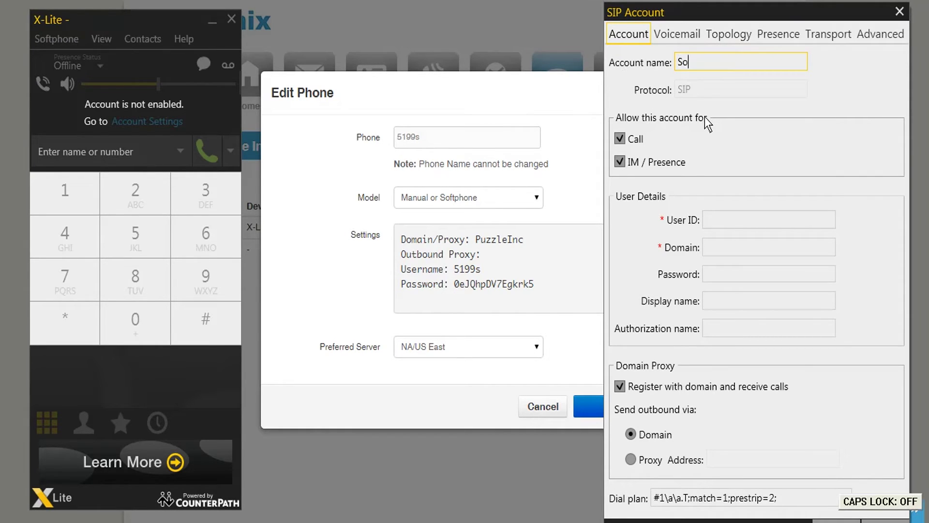
{"action": "type", "text": "ftphone Sandra"}
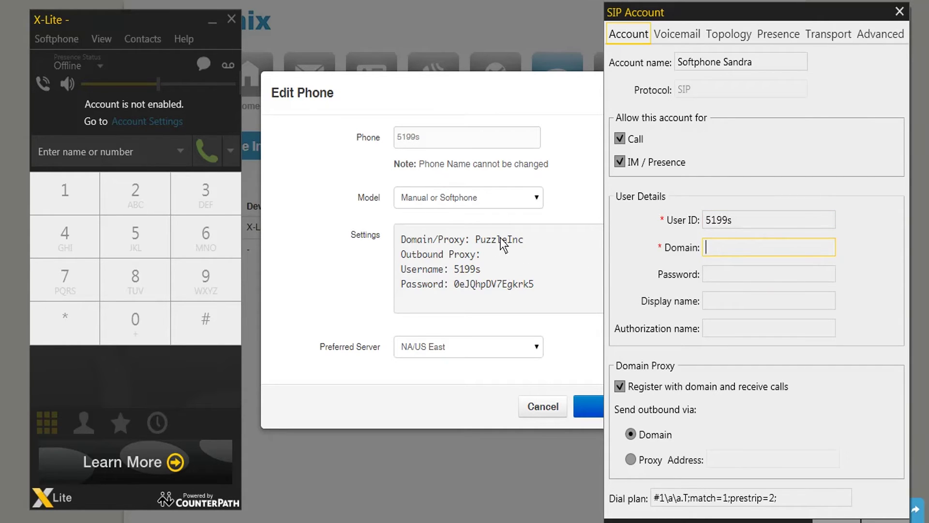
Enter domain PuzzleInc and the portal-issued password, and route outbound calls via proxy
{"action": "key", "text": "Caps_Lock"}
{"action": "key", "text": "Caps_Lock"}
{"action": "key", "text": "Caps_Lock"}
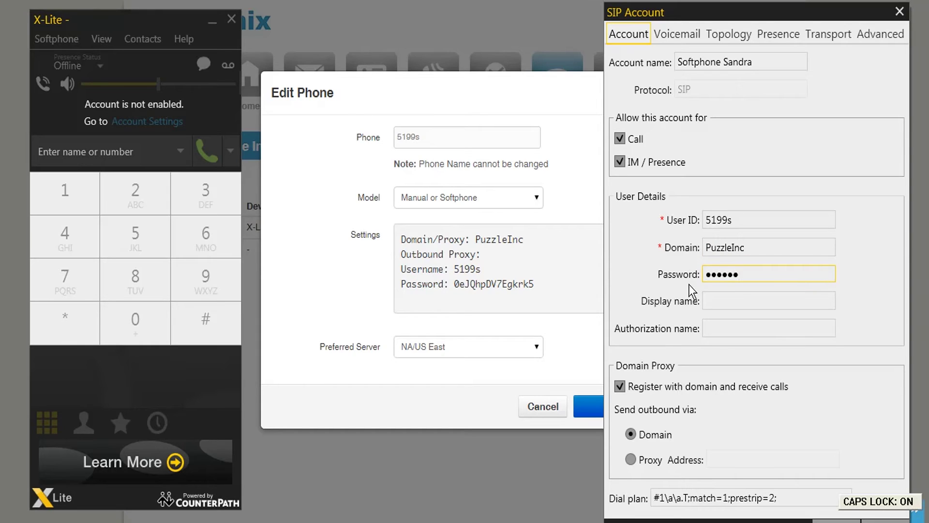
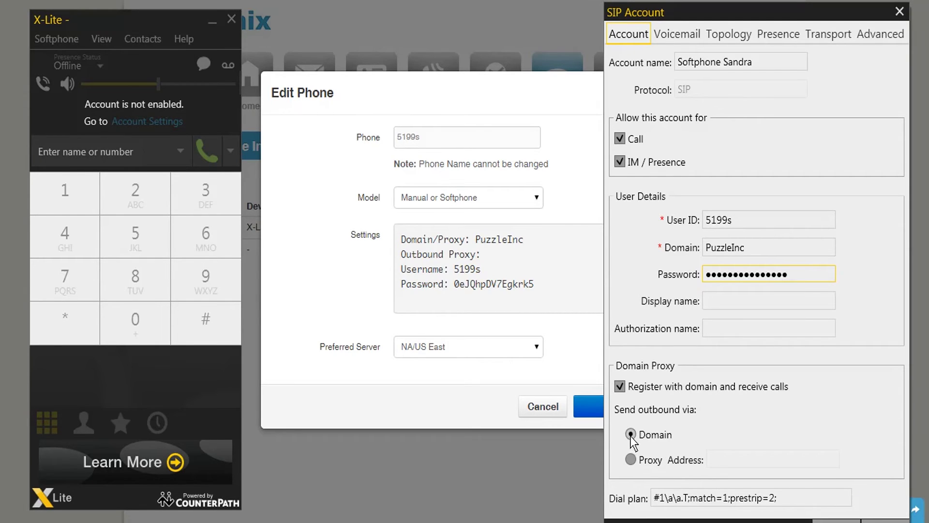
{"action": "left_click", "coordinate": [630, 459]}
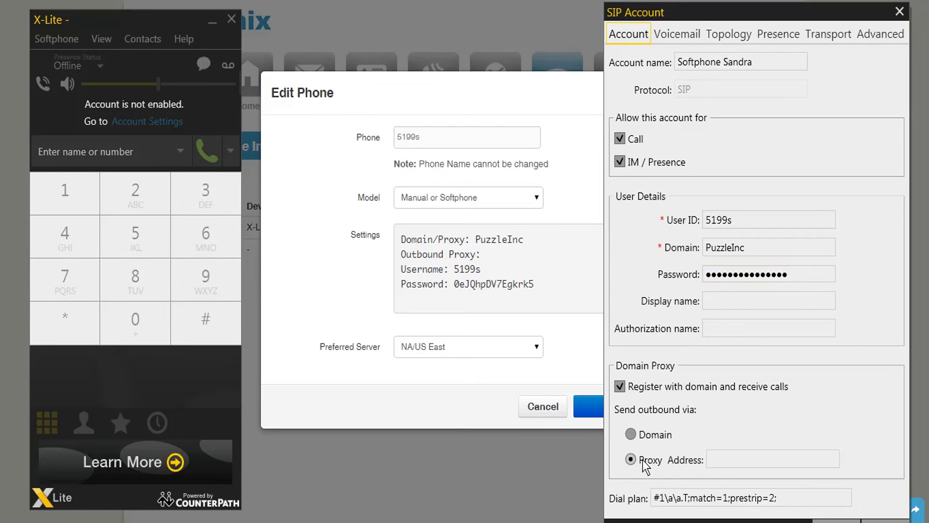
Set the proxy address to softphone.voice.dynmx.net and save the account settings
{"action": "left_click", "coordinate": [729, 460]}
{"action": "type", "text": "softphone.voice.dynmx.net"}
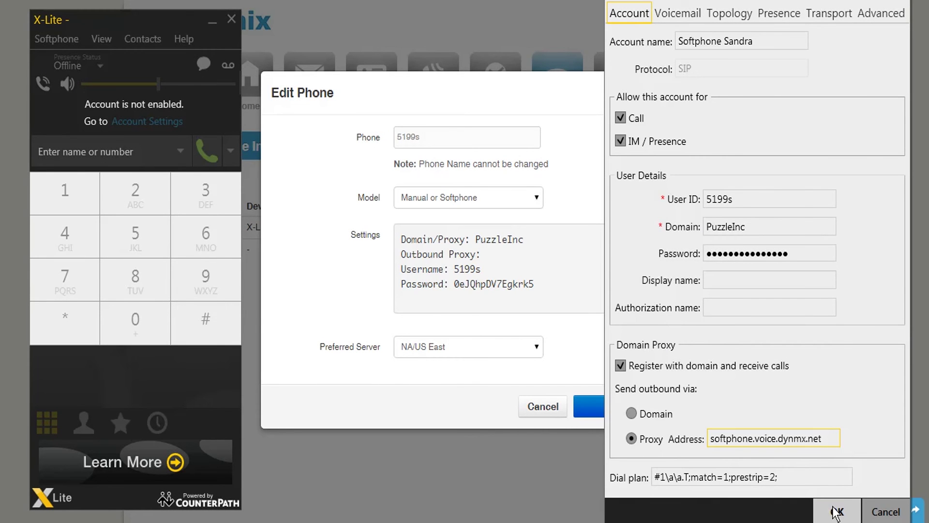
{"action": "left_click", "coordinate": [836, 512]}
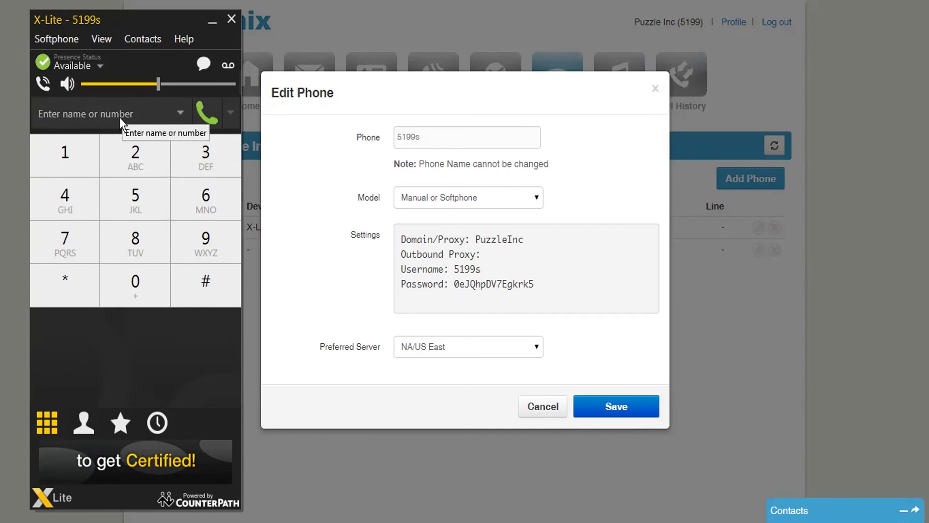
{"action": "left_click", "coordinate": [134, 277]}
{"action": "left_click", "coordinate": [134, 276]}
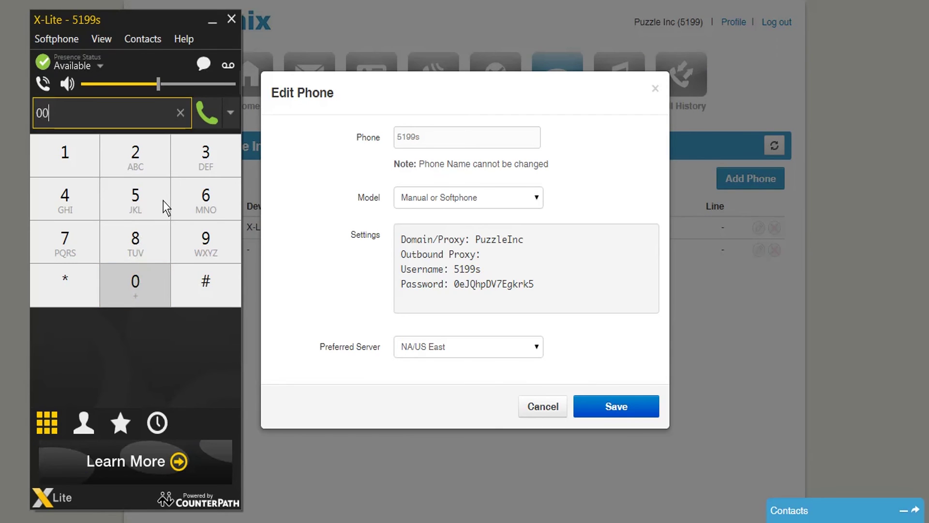
{"action": "left_click", "coordinate": [202, 142]}
{"action": "left_click", "coordinate": [85, 153]}
{"action": "left_click", "coordinate": [130, 154]}
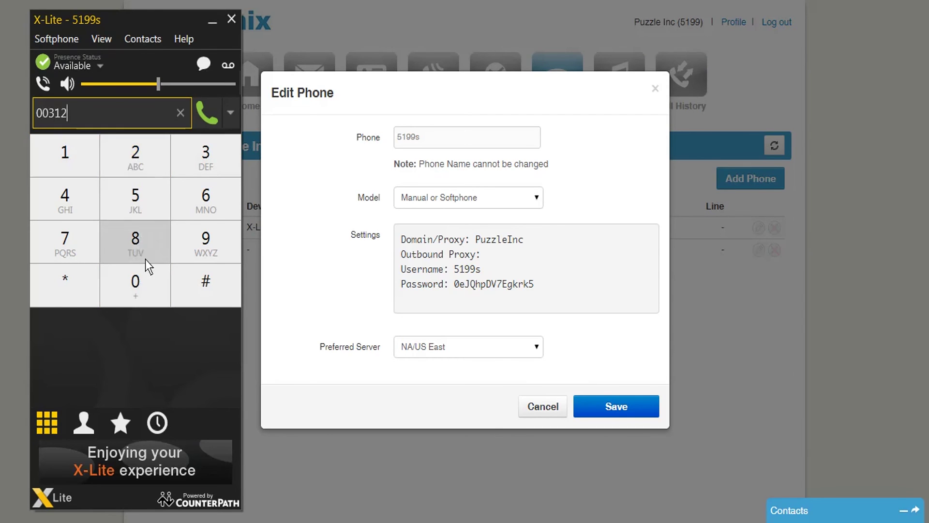
{"action": "left_click", "coordinate": [139, 273]}
{"action": "left_click", "coordinate": [141, 248]}
{"action": "left_click", "coordinate": [140, 274]}
{"action": "left_click", "coordinate": [137, 245]}
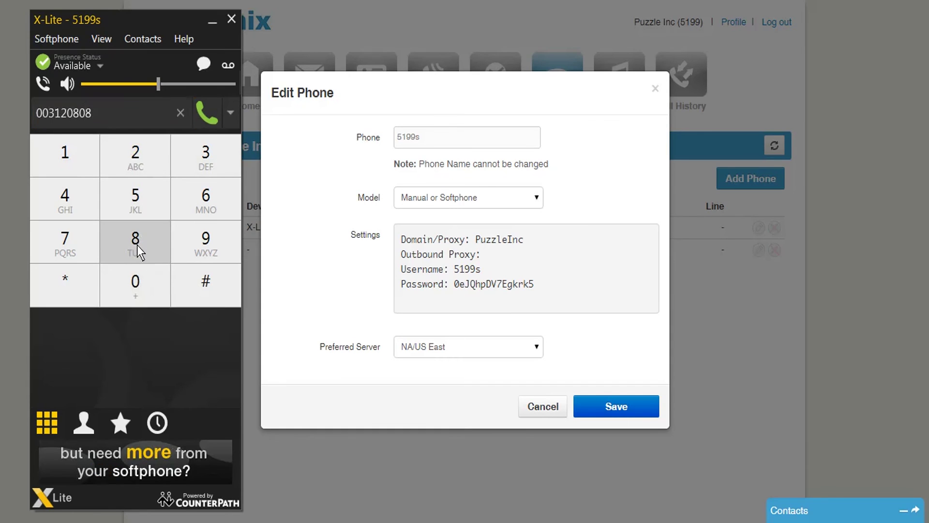
{"action": "left_click", "coordinate": [134, 213]}
{"action": "left_click", "coordinate": [140, 279]}
{"action": "left_click", "coordinate": [141, 279]}
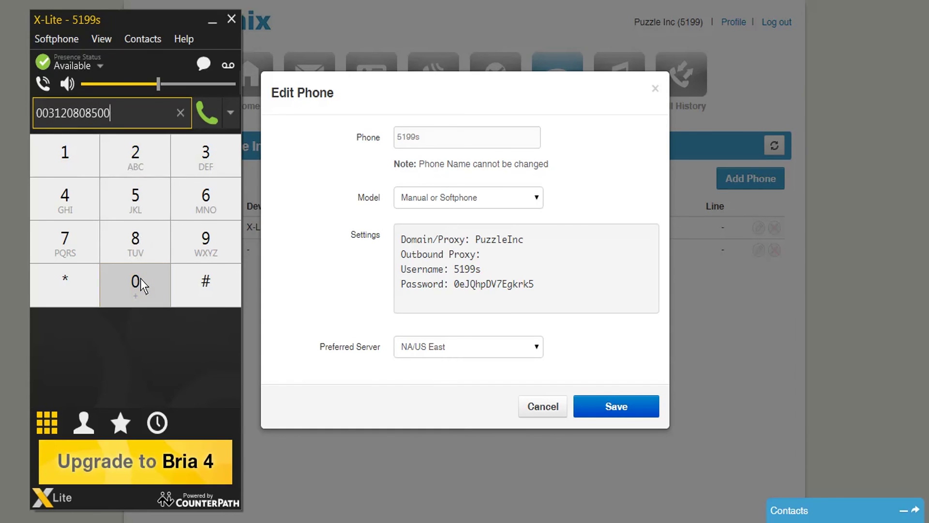
{"action": "left_click", "coordinate": [140, 278]}
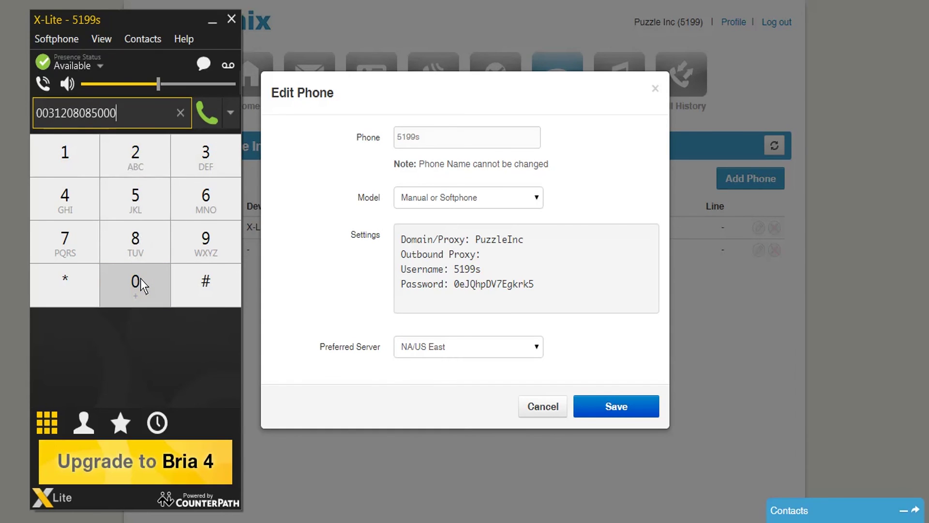
{"action": "left_click", "coordinate": [207, 120]}
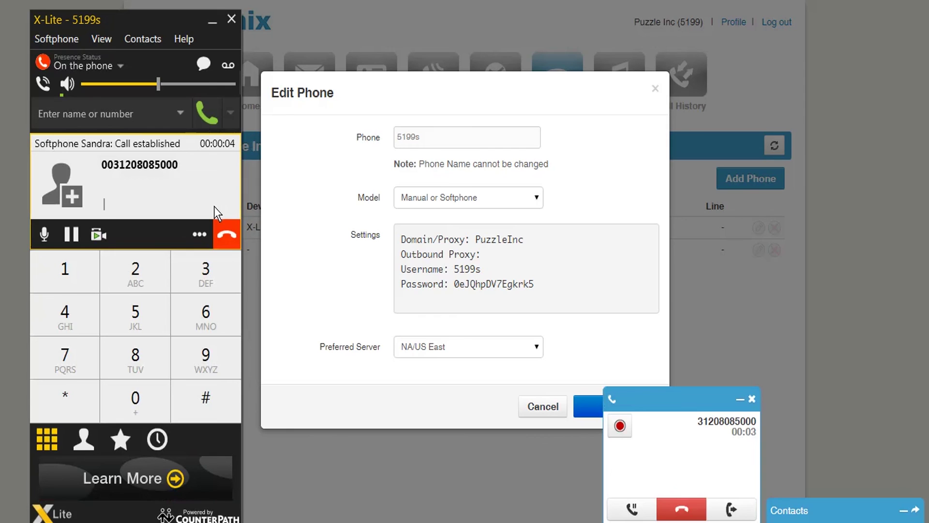
{"action": "left_click", "coordinate": [226, 234]}
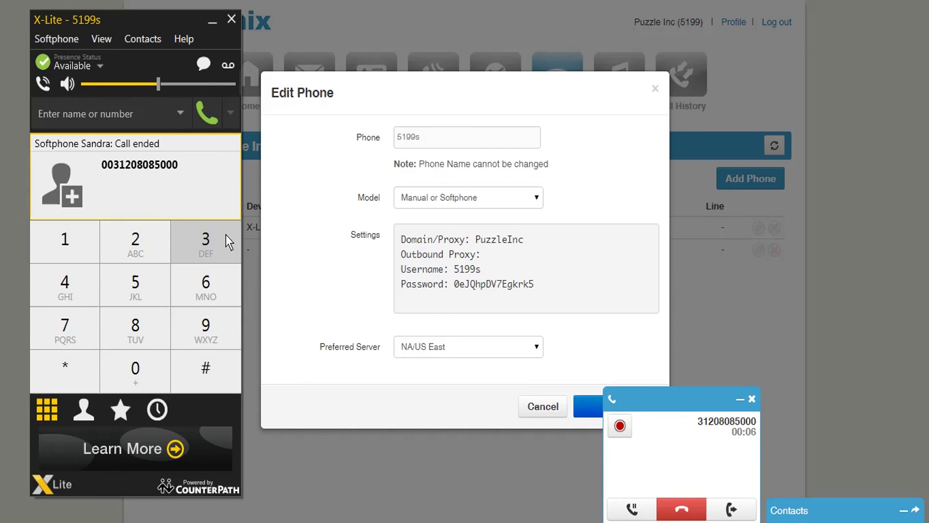